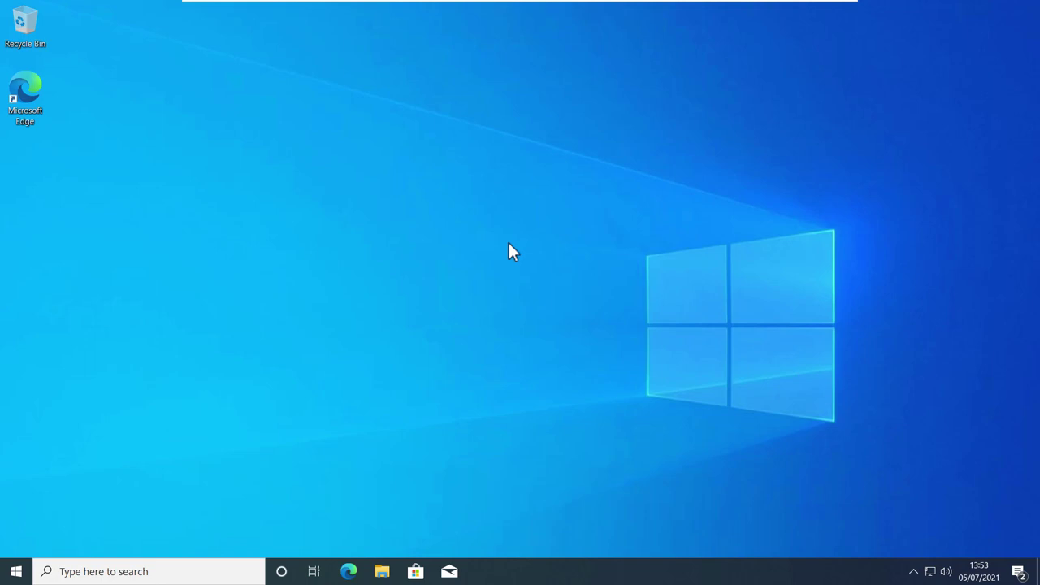
Go from Start to Settings, Update & Security, and the Windows Insider Programme page
{"action": "left_click", "coordinate": [16, 571]}
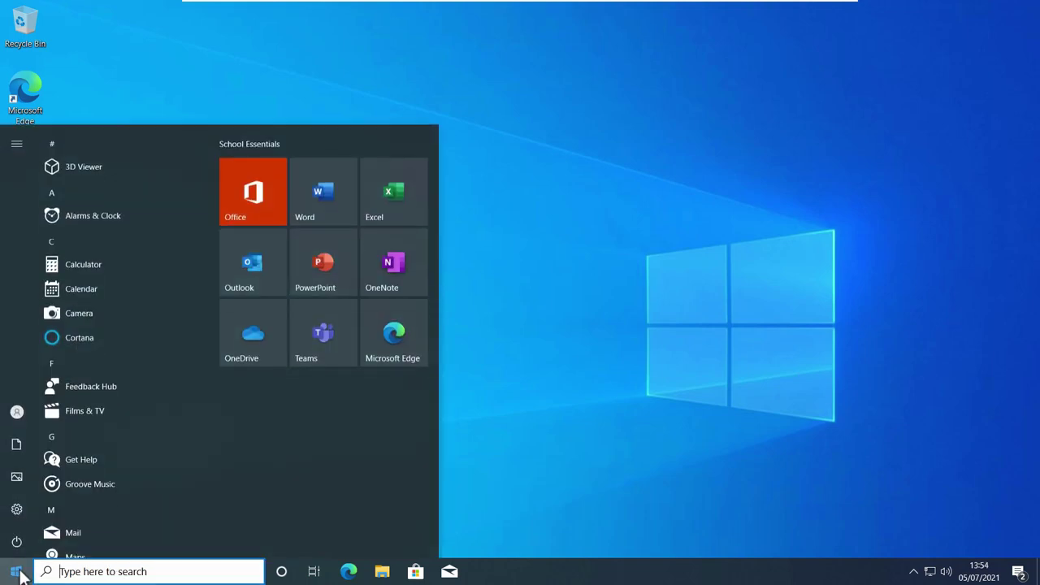
{"action": "left_click", "coordinate": [18, 511]}
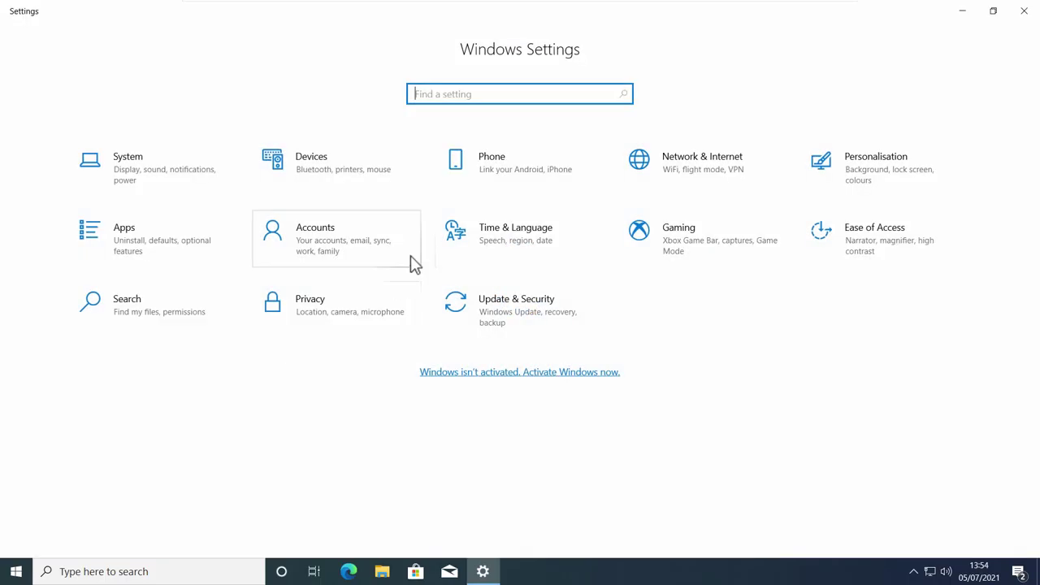
{"action": "left_click", "coordinate": [521, 324]}
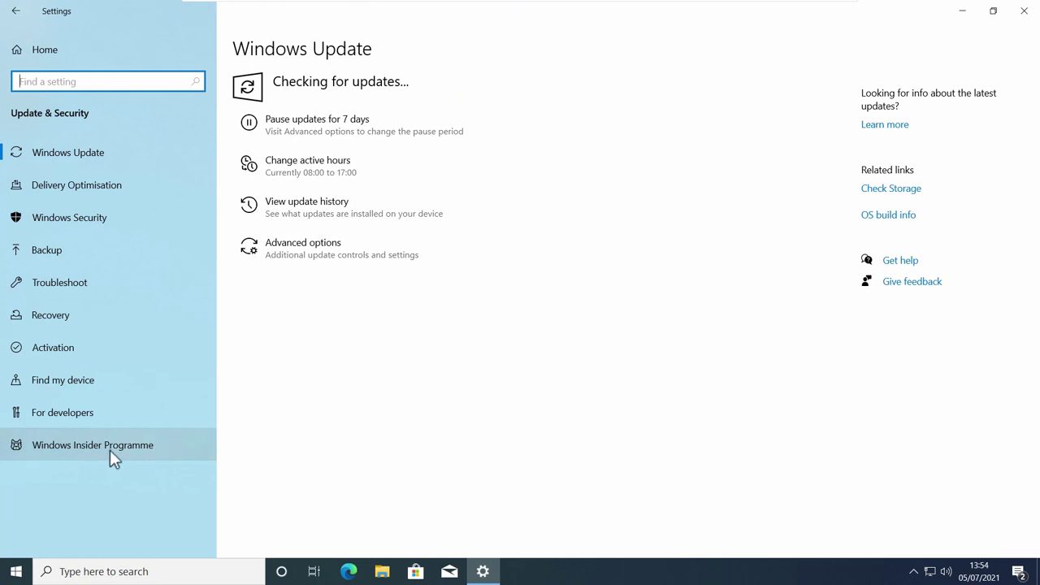
{"action": "left_click", "coordinate": [154, 447]}
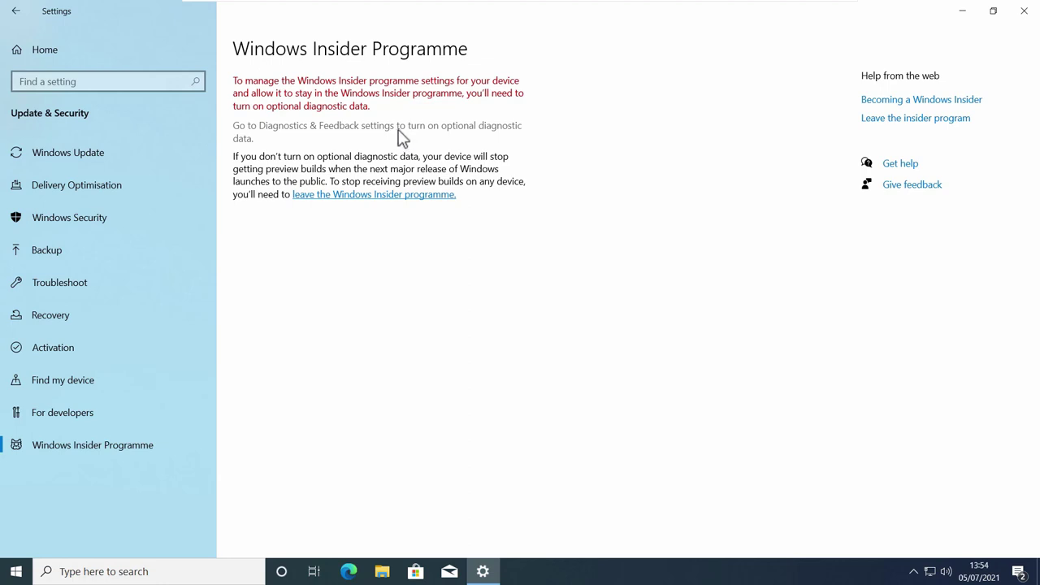
Choose Optional diagnostic data and enable inking and typing, tailored experiences and diagnostic data viewing
{"action": "left_click", "coordinate": [400, 136]}
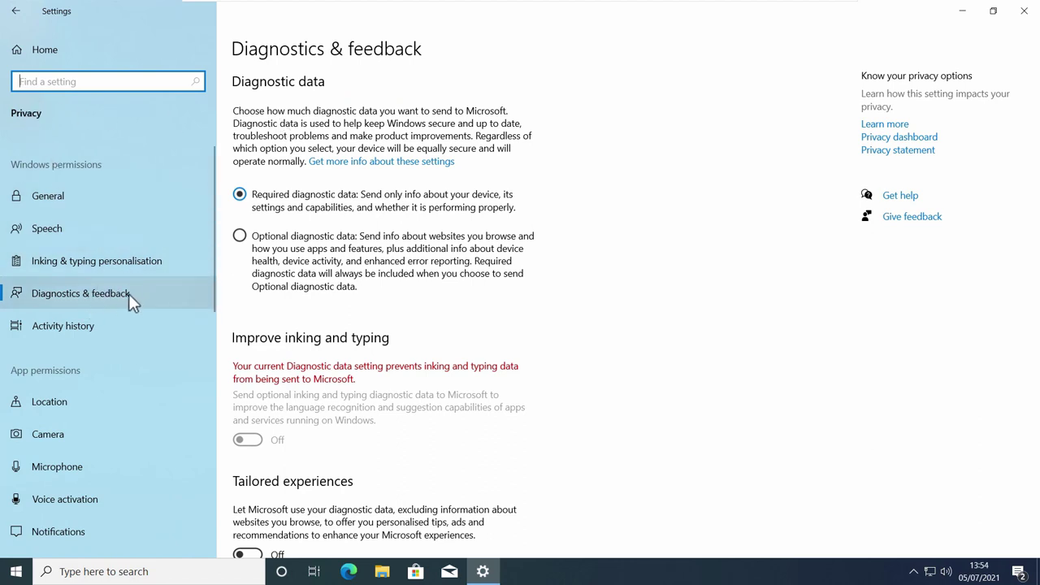
{"action": "left_click", "coordinate": [241, 238]}
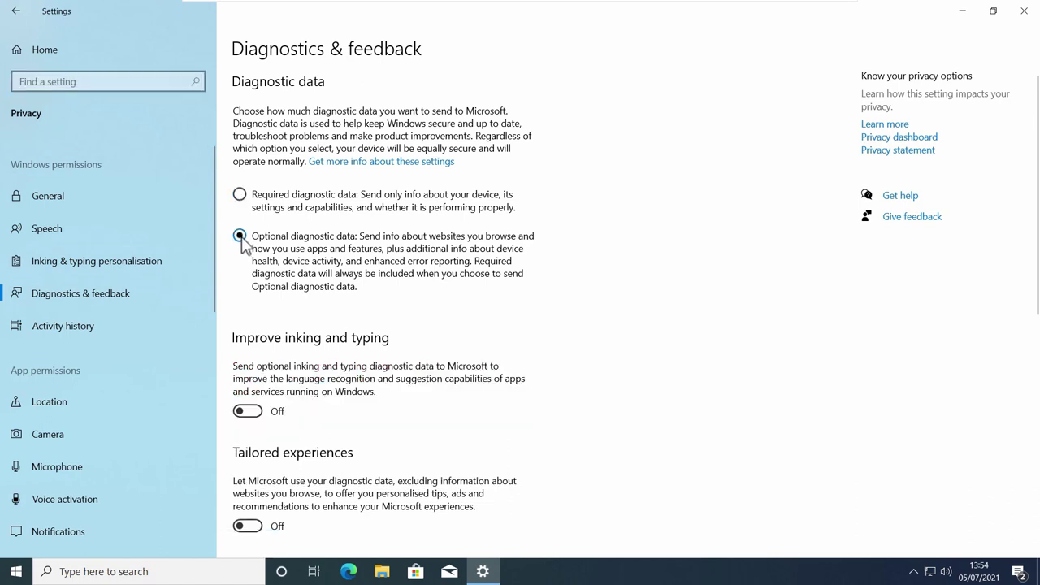
{"action": "scroll", "coordinate": [317, 248], "scroll_direction": "down", "scroll_amount": 2}
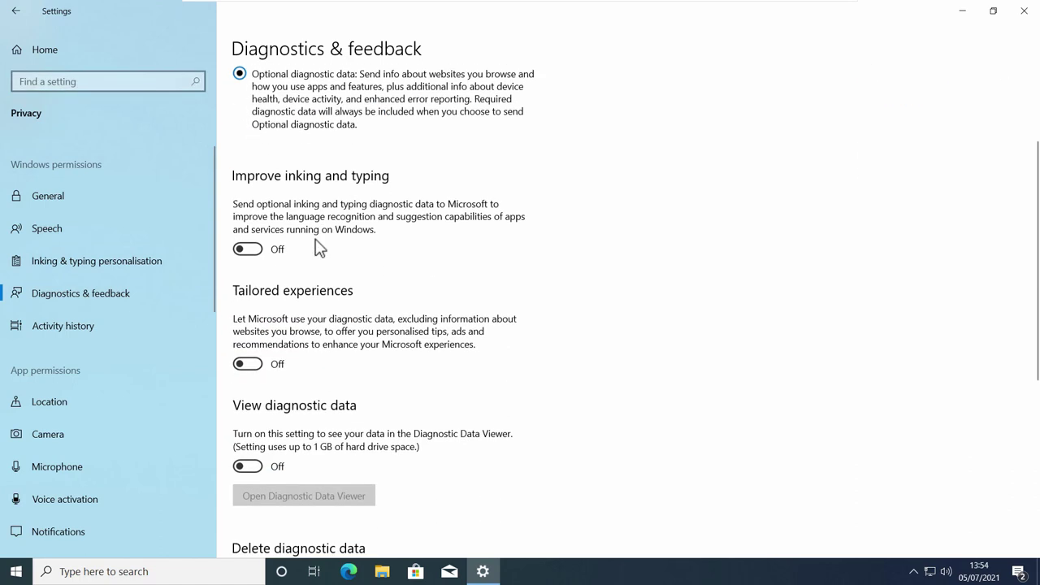
{"action": "left_click", "coordinate": [253, 245]}
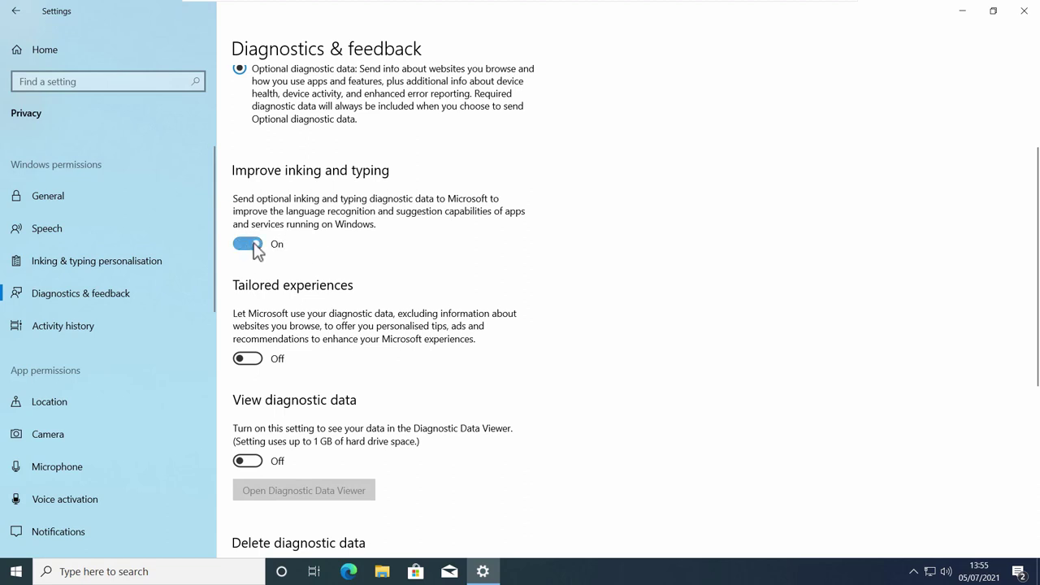
{"action": "left_click", "coordinate": [254, 358]}
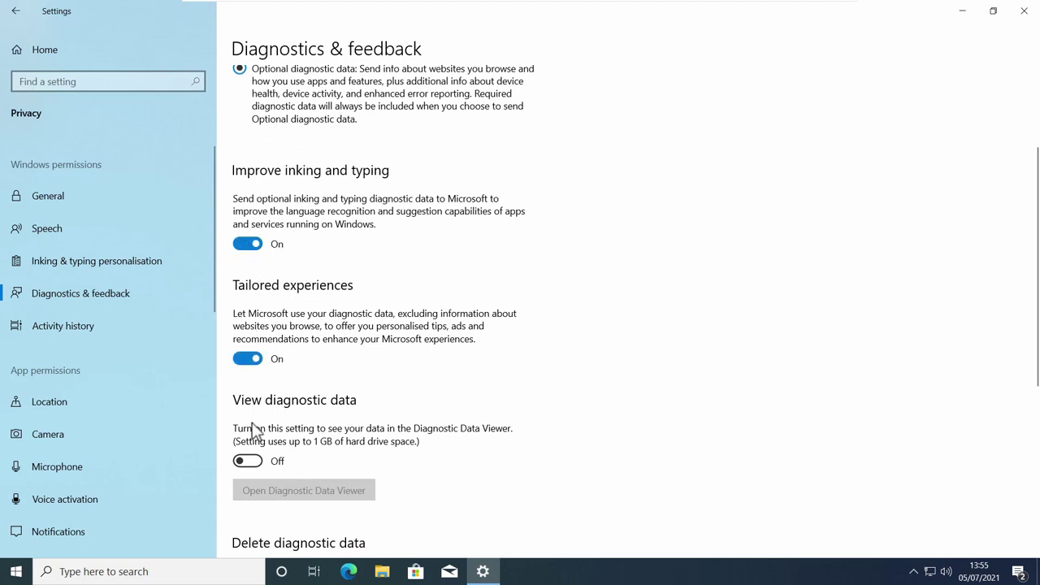
{"action": "left_click", "coordinate": [257, 463]}
{"action": "scroll", "coordinate": [302, 470], "scroll_direction": "down", "scroll_amount": 5}
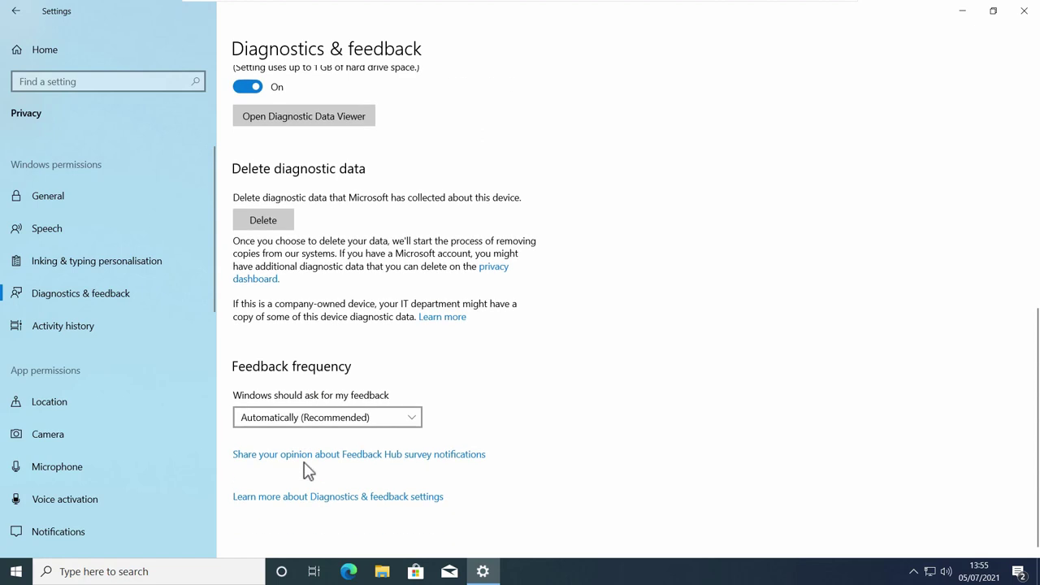
{"action": "scroll", "coordinate": [307, 472], "scroll_direction": "up", "scroll_amount": 8}
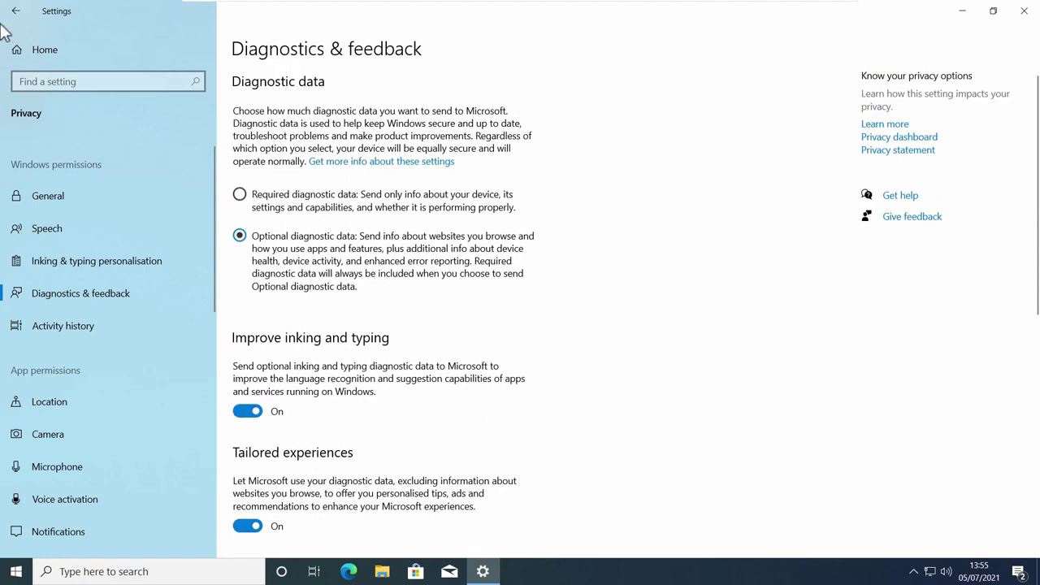
{"action": "left_click", "coordinate": [12, 17]}
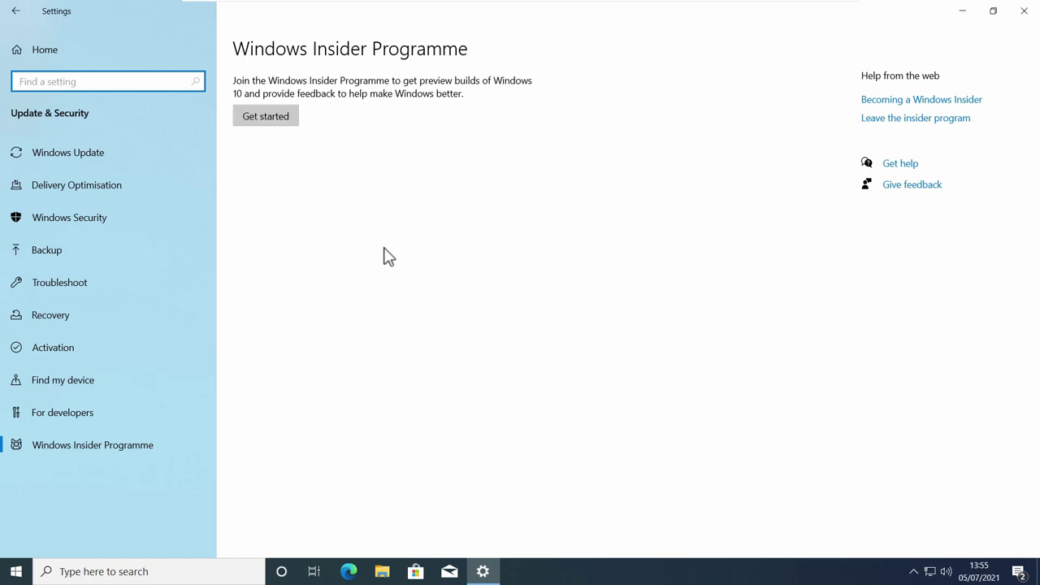
Start joining the Insider Programme and choose to link a Microsoft account
{"action": "left_click", "coordinate": [278, 122]}
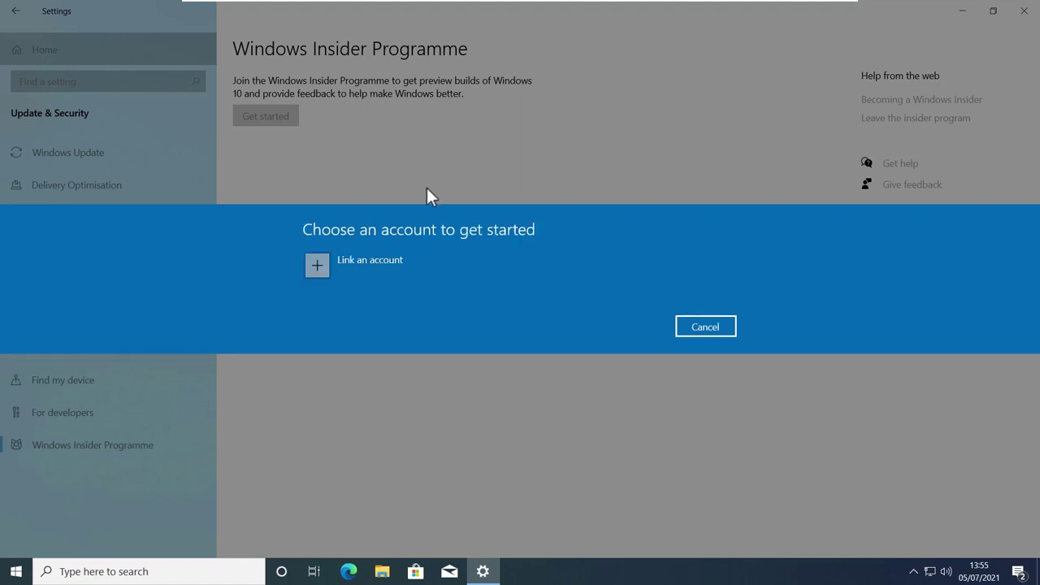
{"action": "left_click", "coordinate": [378, 258]}
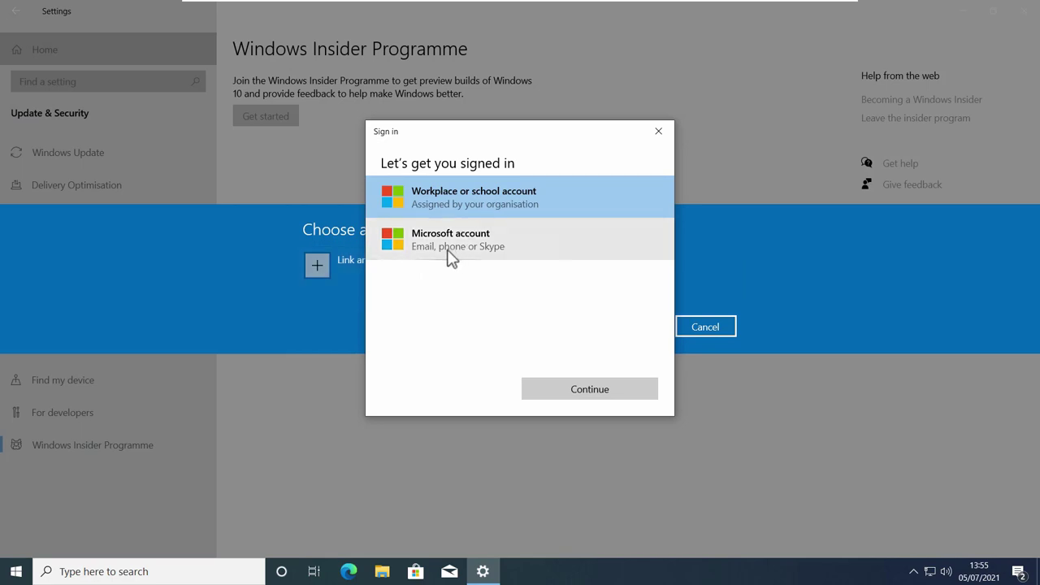
{"action": "left_click", "coordinate": [450, 254]}
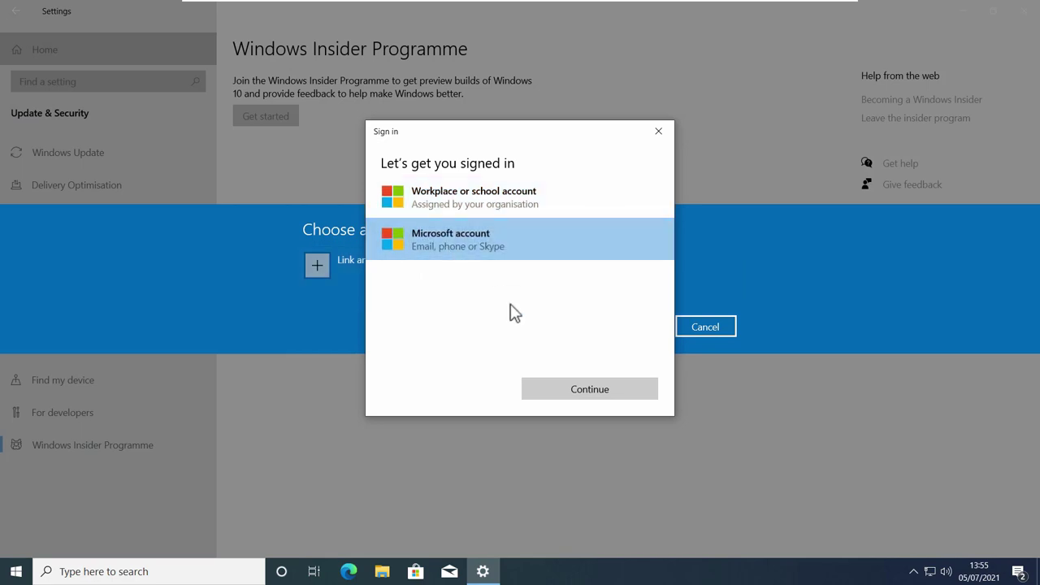
{"action": "left_click", "coordinate": [585, 388]}
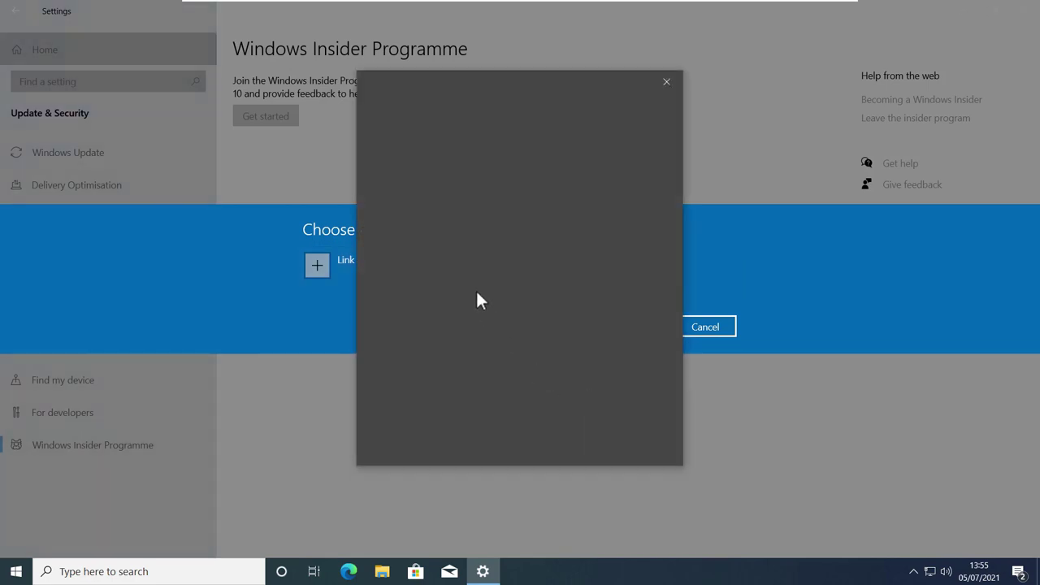
Sign in with the account's e-mail and password and accept using it on this device
{"action": "left_click", "coordinate": [615, 285]}
{"action": "type", "text": "•••"}
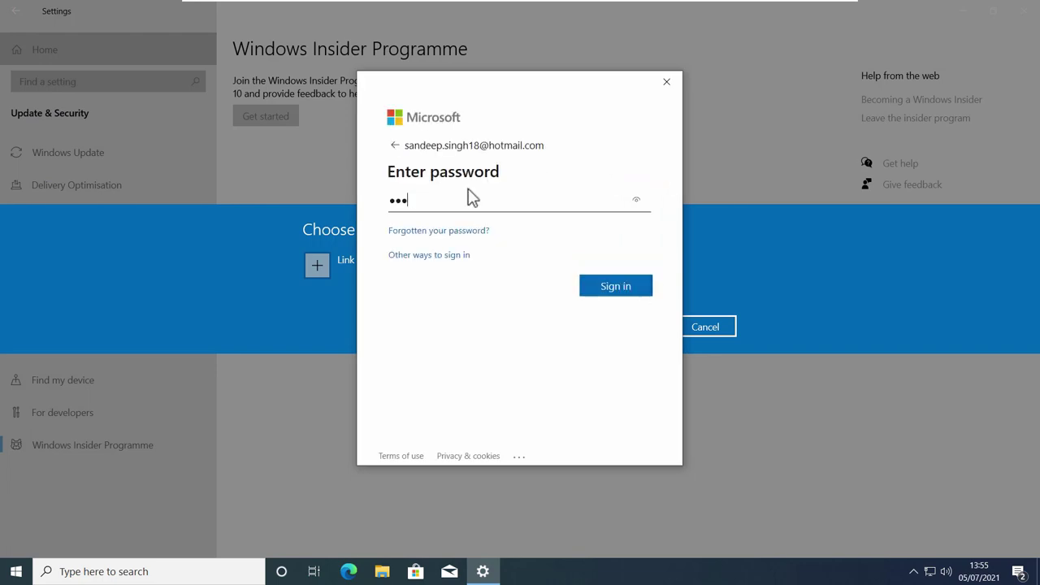
{"action": "type", "text": "•••••••••"}
{"action": "key", "text": "Return"}
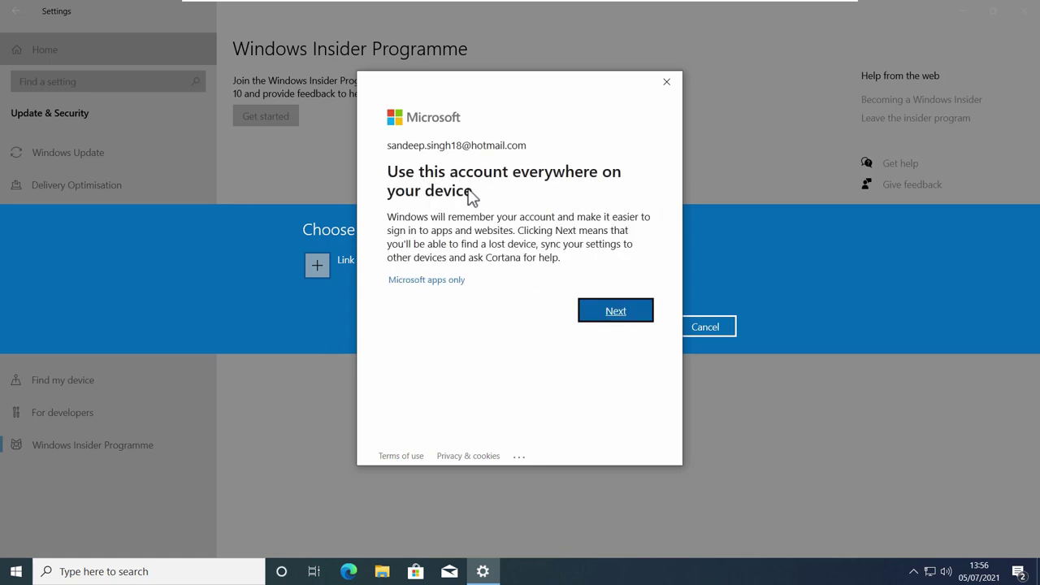
{"action": "key", "text": "Return"}
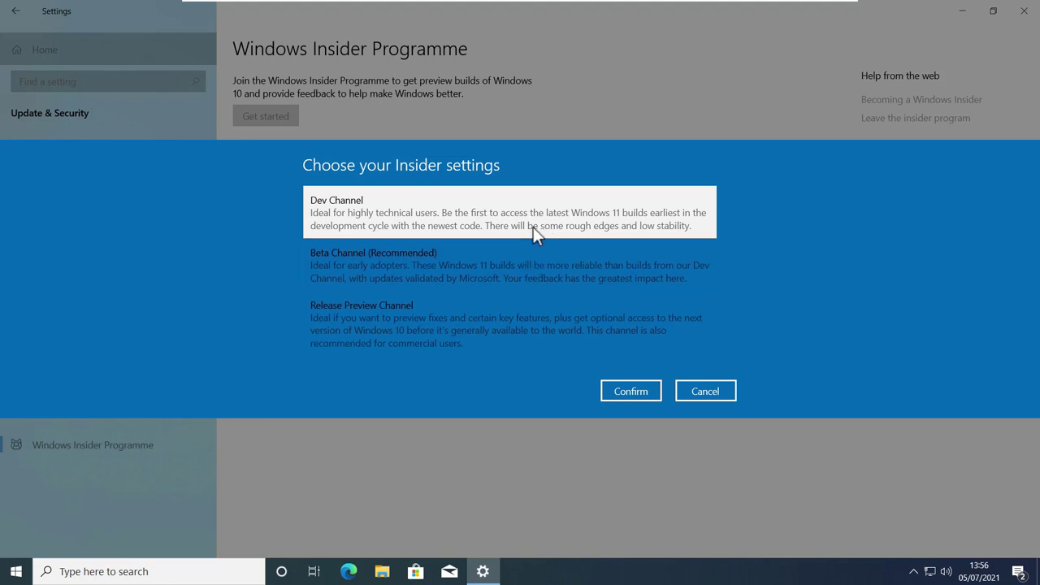
Compare the Beta and Release Preview channels, then select and confirm the Dev Channel
{"action": "left_click", "coordinate": [529, 256]}
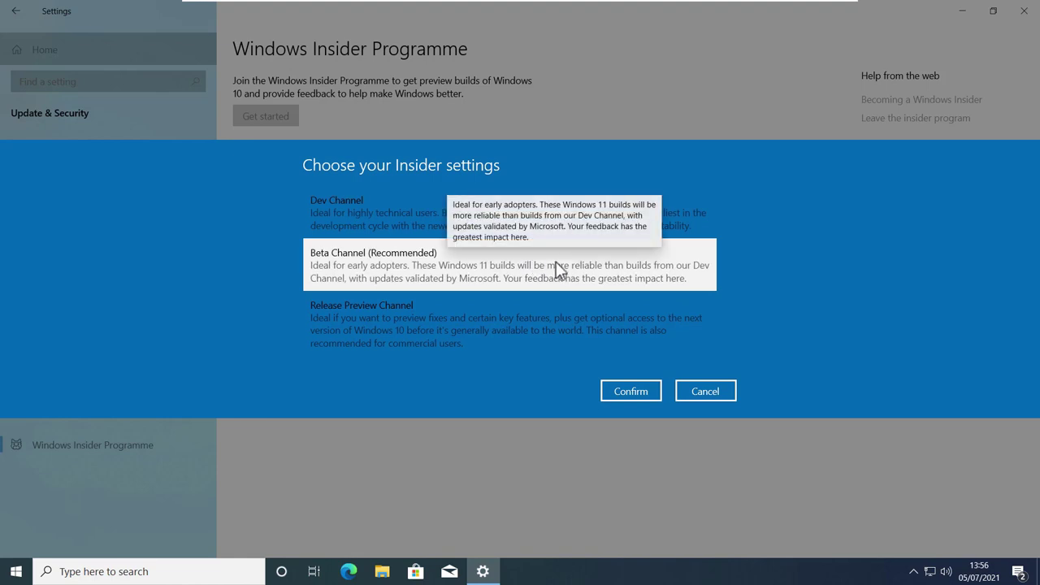
{"action": "left_click", "coordinate": [560, 329]}
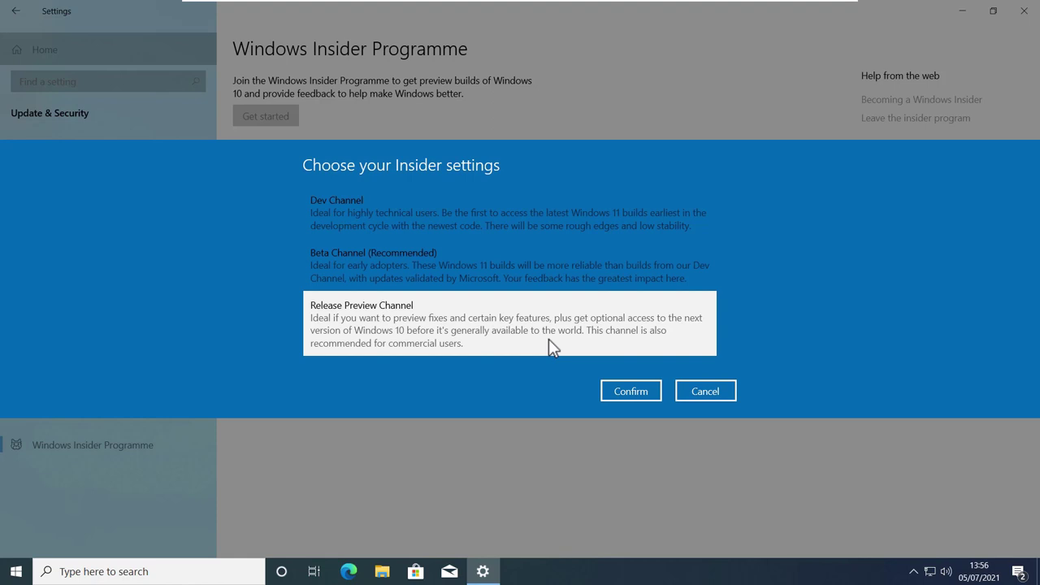
{"action": "left_click", "coordinate": [634, 217]}
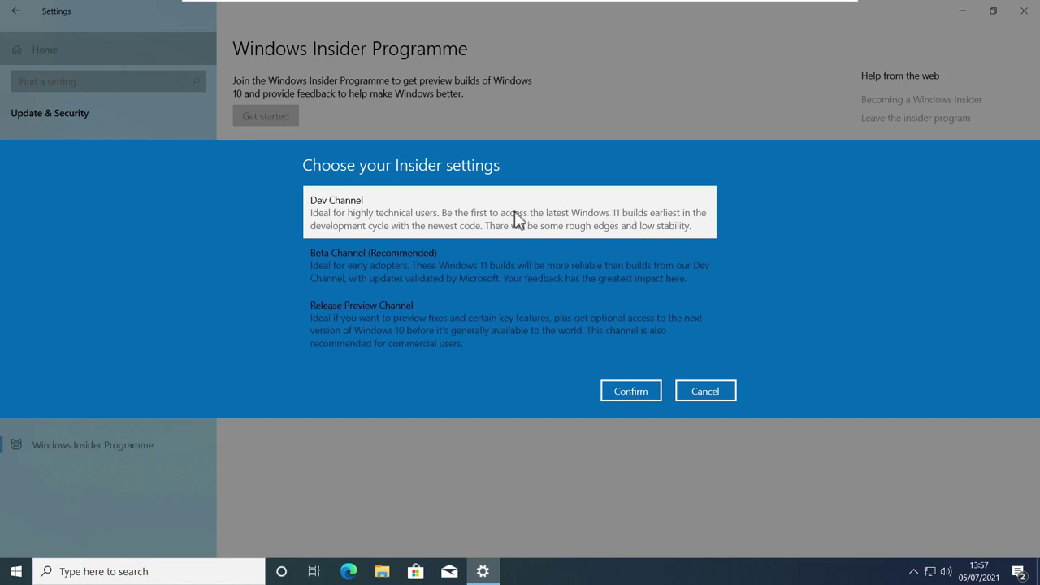
{"action": "left_click", "coordinate": [629, 395]}
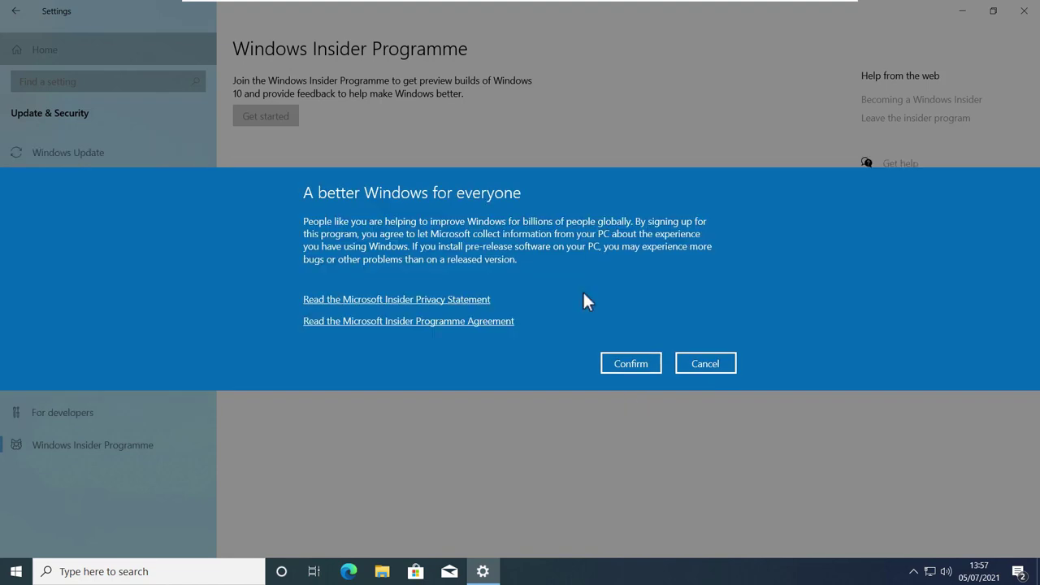
Confirm the Insider agreement and restart the PC now
{"action": "left_click", "coordinate": [632, 364]}
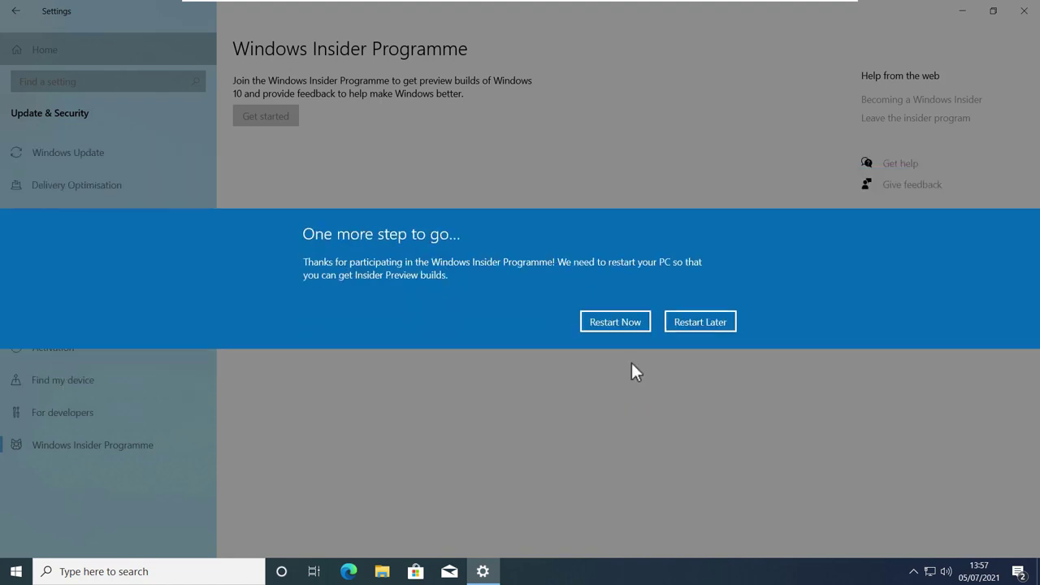
{"action": "left_click", "coordinate": [615, 322]}
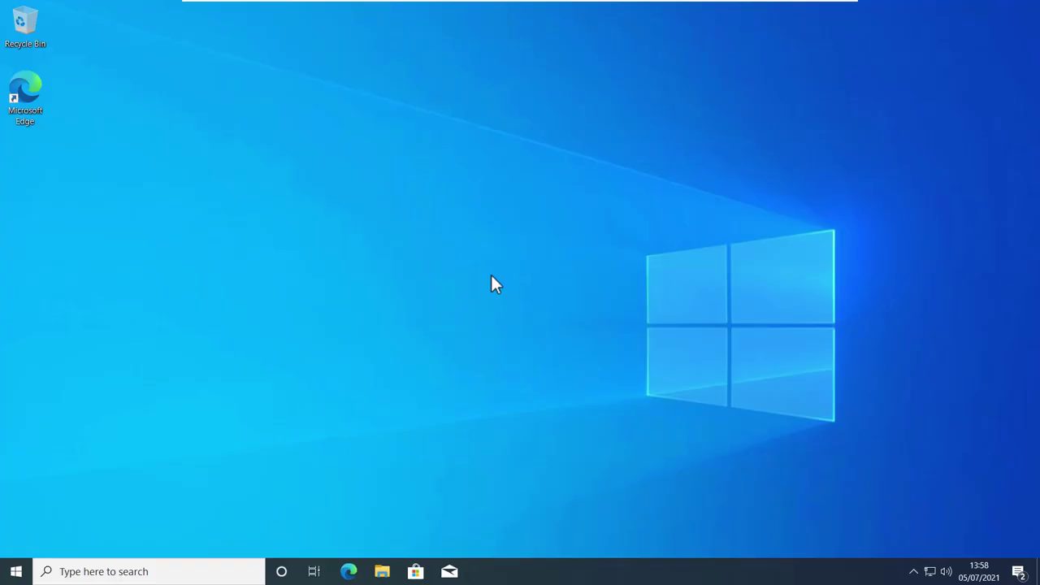
Go from Start through Settings to Update & Security's Windows Update page
{"action": "left_click", "coordinate": [16, 571]}
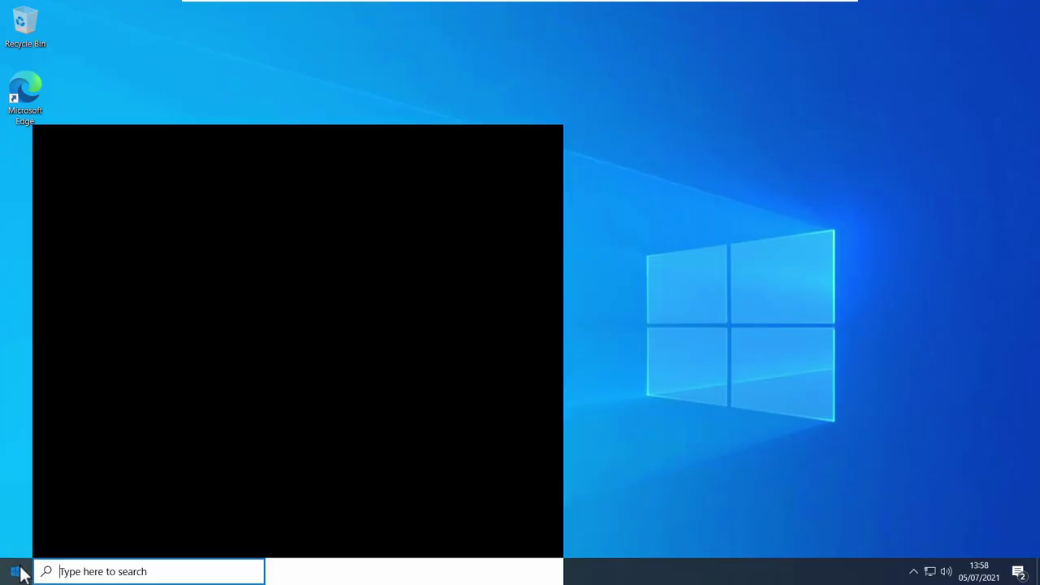
{"action": "left_click", "coordinate": [18, 512]}
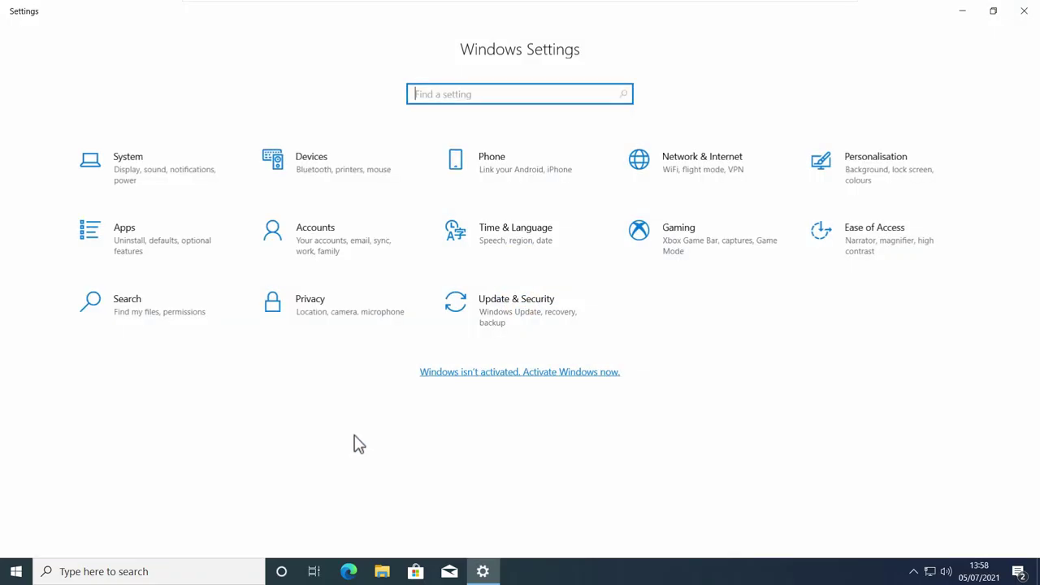
{"action": "left_click", "coordinate": [537, 303]}
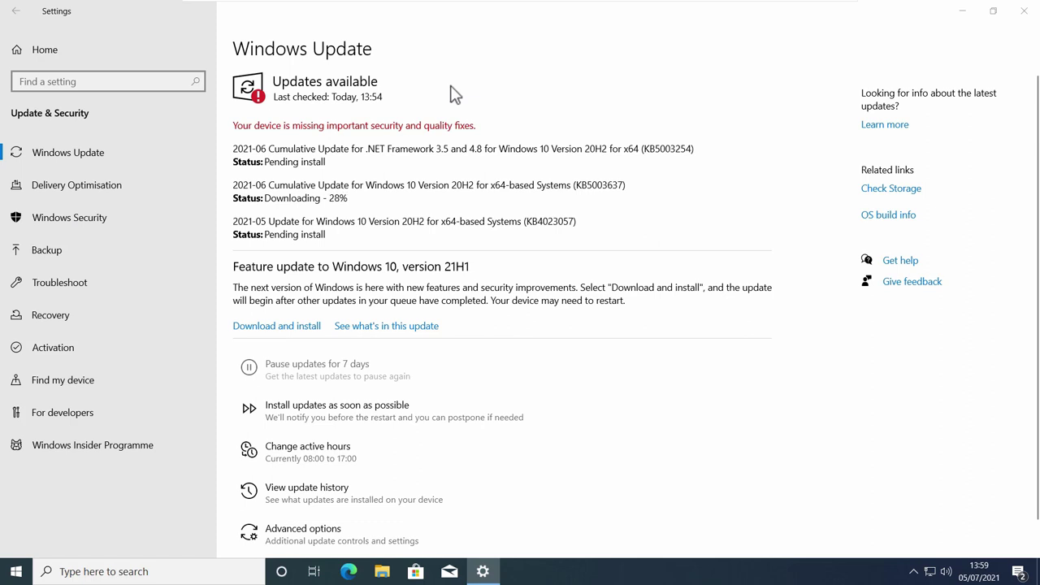
Start Download and install for the offered Windows 11 Insider Preview feature update
{"action": "left_click", "coordinate": [453, 94]}
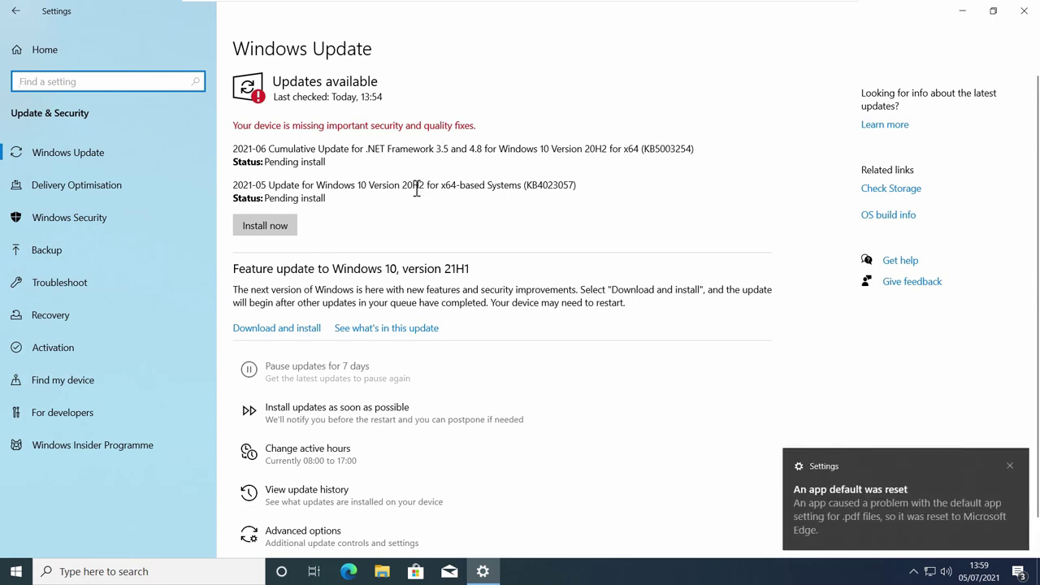
{"action": "left_click", "coordinate": [297, 329]}
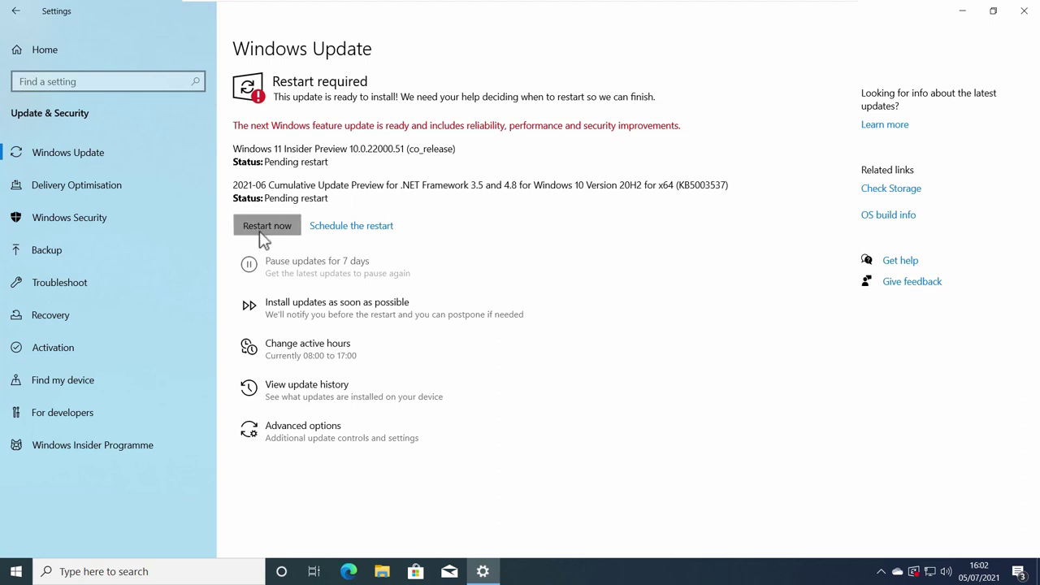
Restart now to finish installing the Windows 11 Insider Preview
{"action": "left_click", "coordinate": [265, 227]}
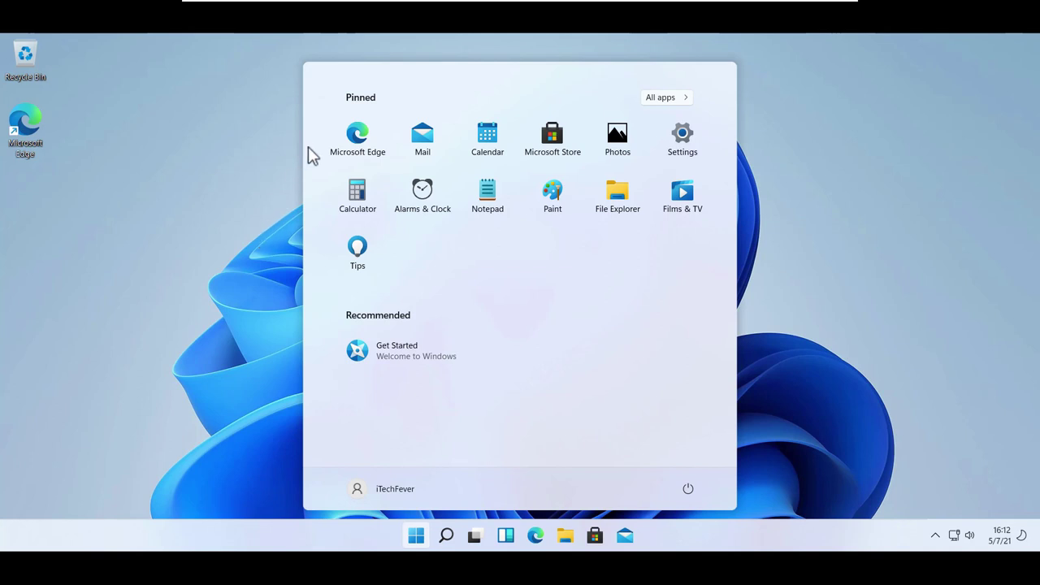
Reopen the Windows 11 Start menu, view the account flyout, then close Start to the desktop
{"action": "left_click", "coordinate": [285, 168]}
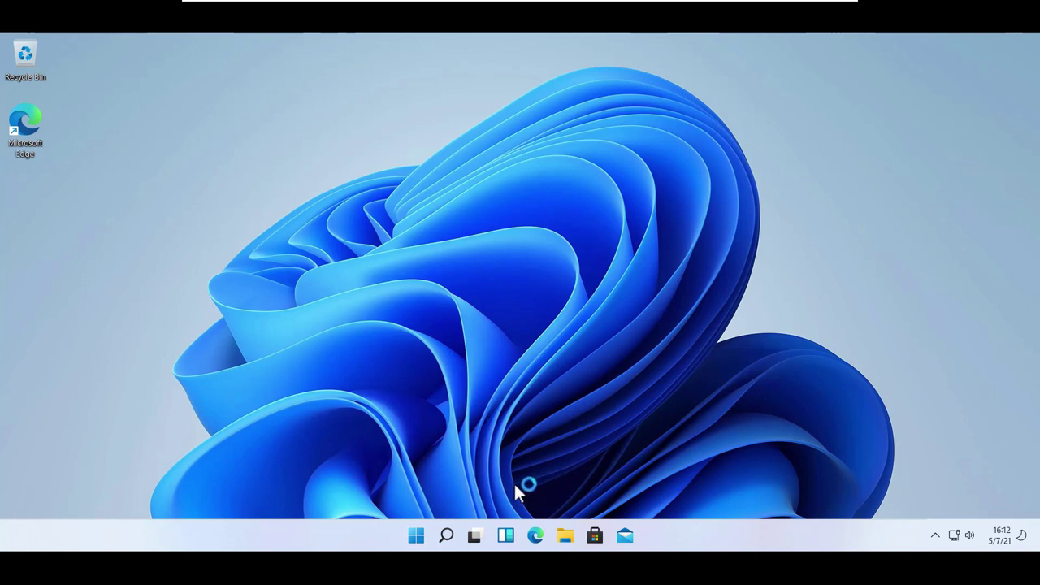
{"action": "left_click", "coordinate": [418, 535]}
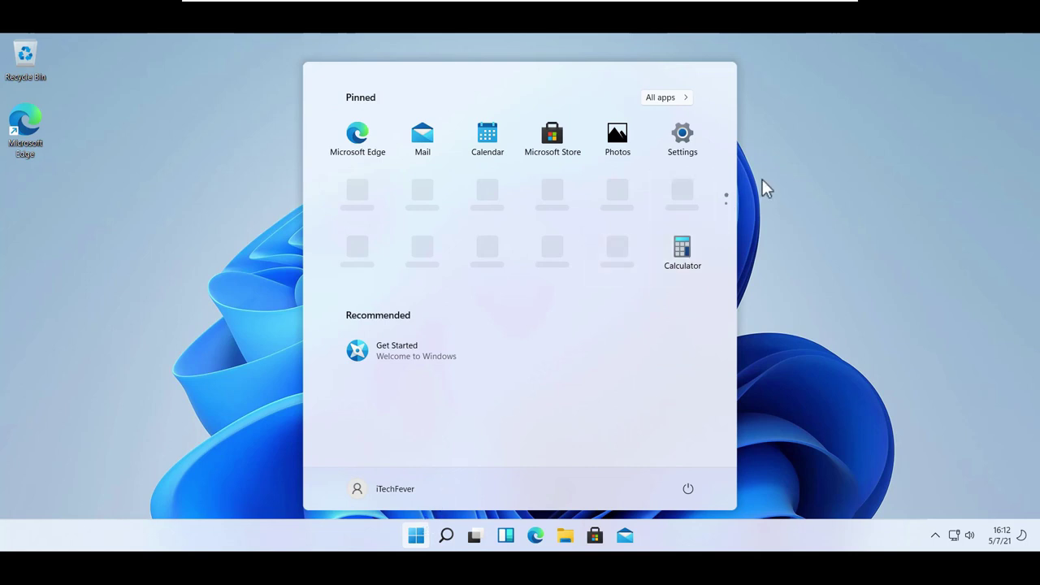
{"action": "left_click", "coordinate": [399, 490]}
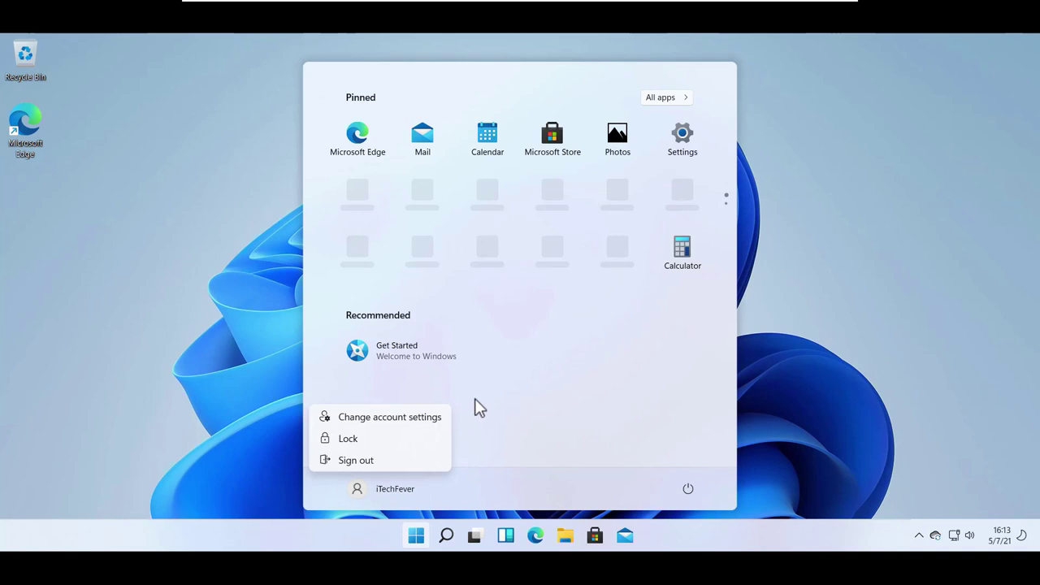
{"action": "left_click", "coordinate": [232, 293]}
{"action": "left_click", "coordinate": [269, 226]}
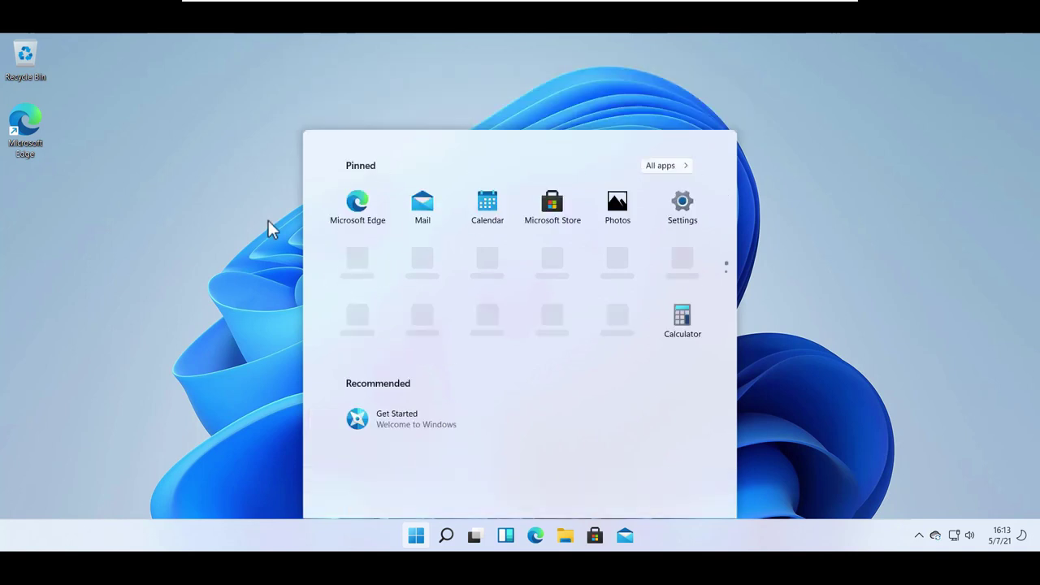
From the desktop's Display settings, set resolution to 1920 × 1080 and keep the change
{"action": "right_click", "coordinate": [420, 208]}
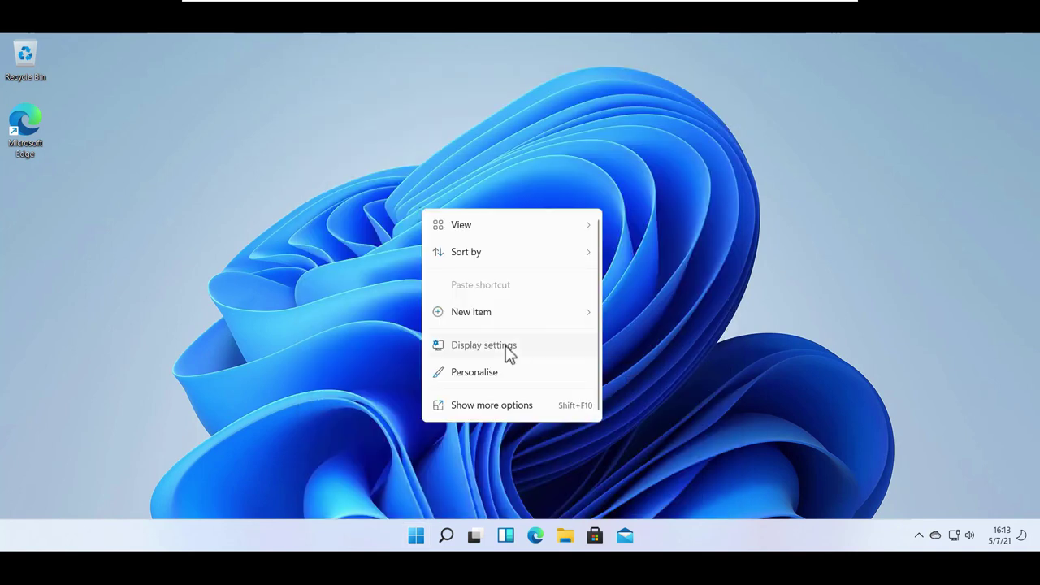
{"action": "left_click", "coordinate": [506, 349]}
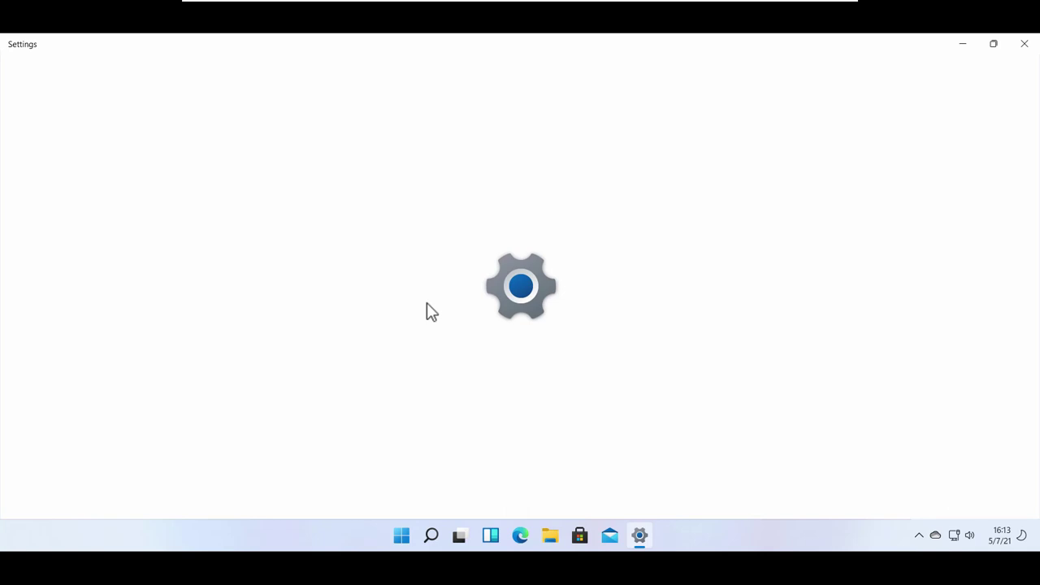
{"action": "scroll", "coordinate": [431, 311], "scroll_direction": "down", "scroll_amount": 2}
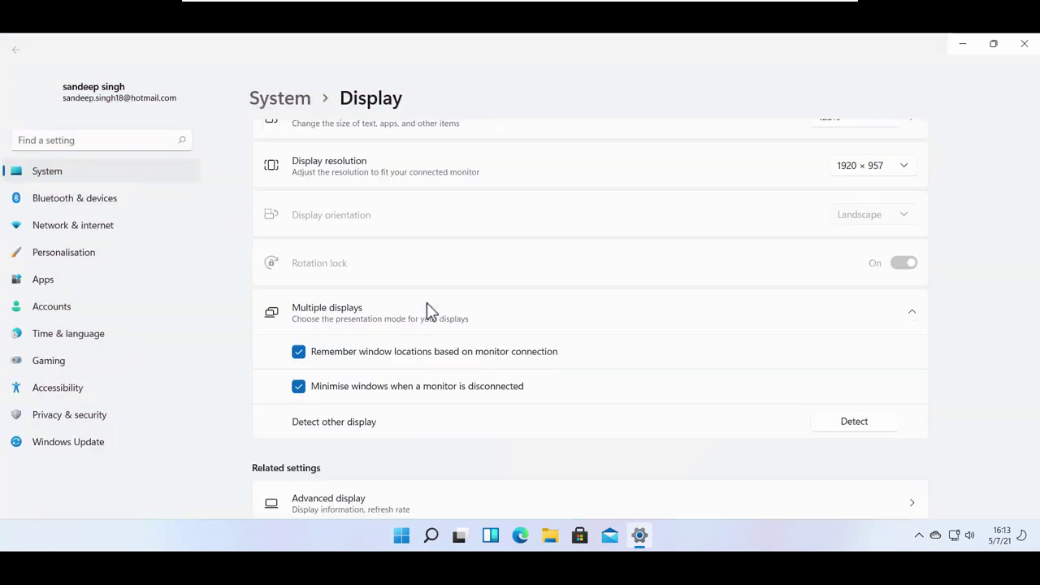
{"action": "left_click", "coordinate": [866, 167]}
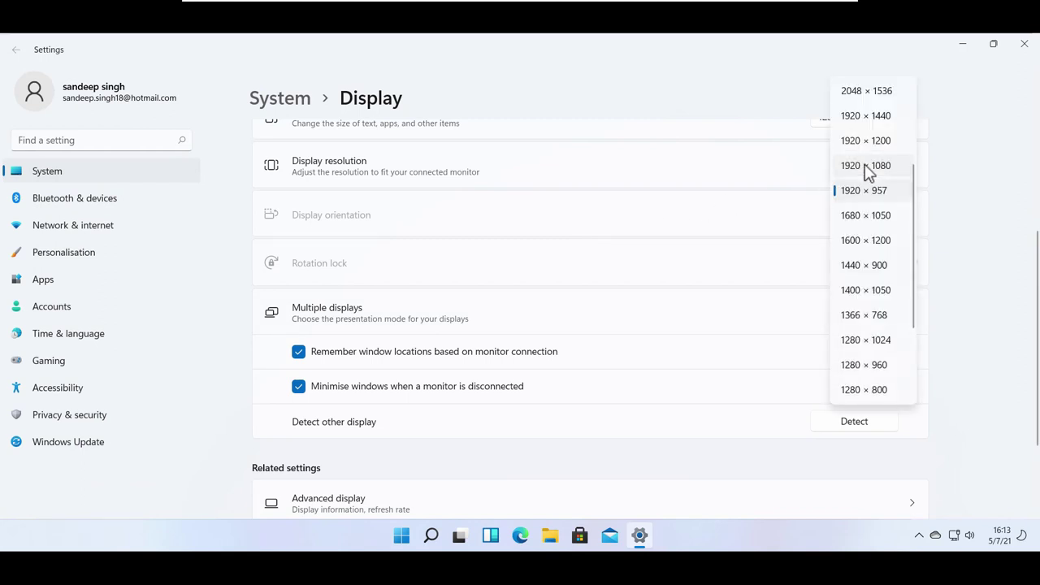
{"action": "left_click", "coordinate": [868, 168]}
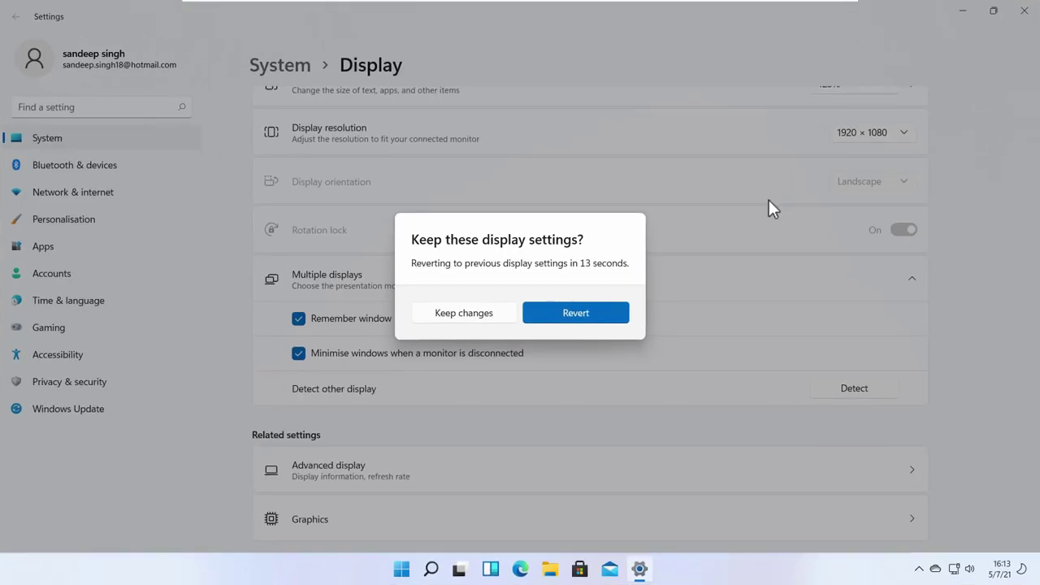
{"action": "left_click", "coordinate": [464, 315]}
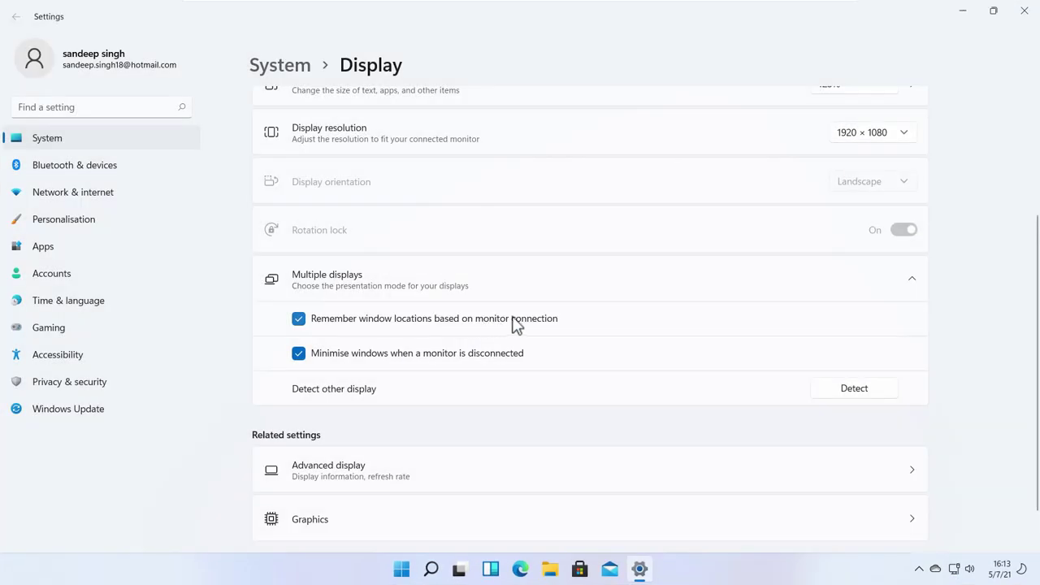
Set the display scale to 100% (Recommended)
{"action": "scroll", "coordinate": [761, 242], "scroll_direction": "up", "scroll_amount": 2}
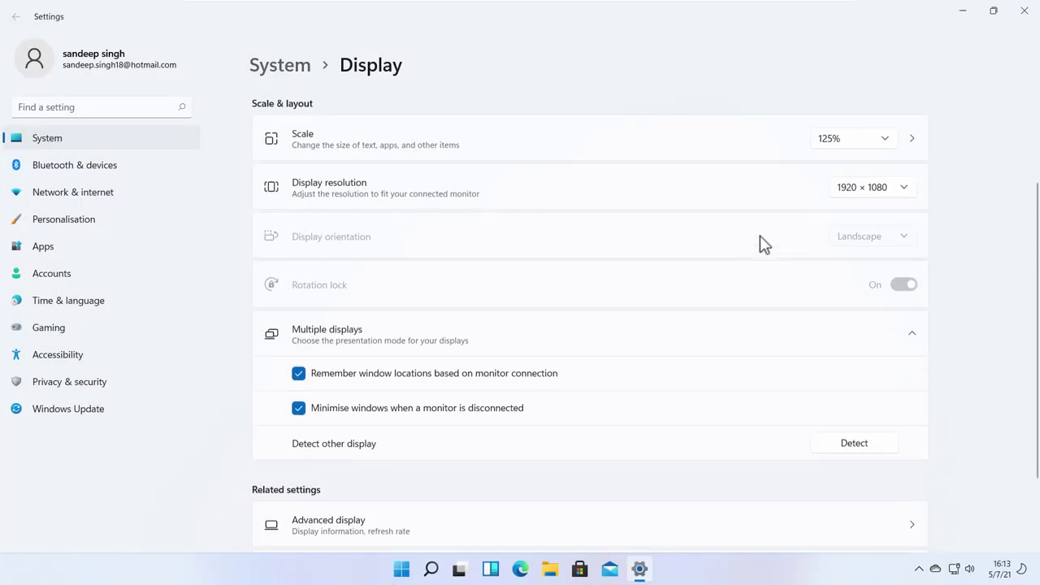
{"action": "left_click", "coordinate": [864, 156]}
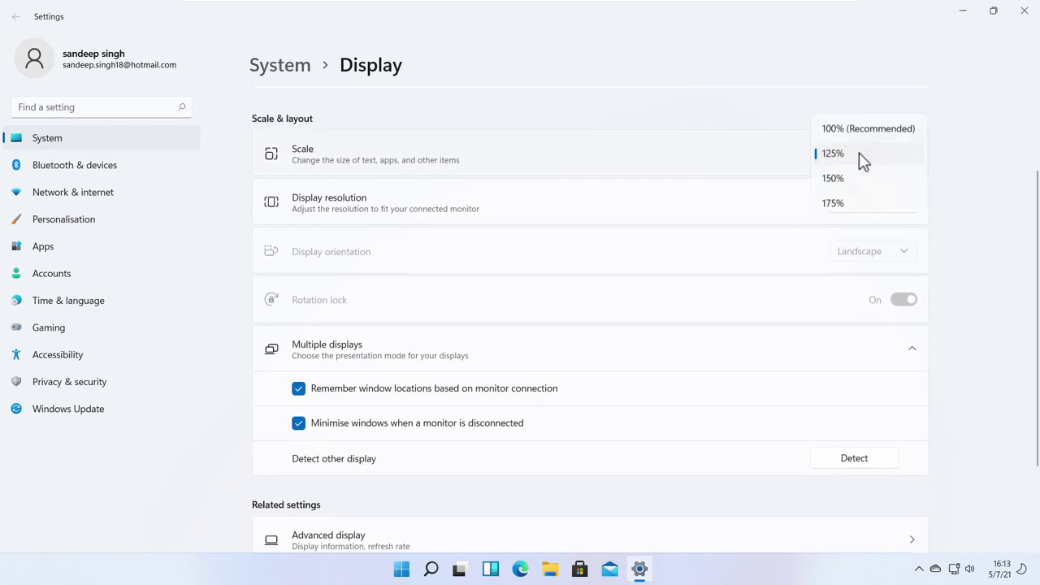
{"action": "left_click", "coordinate": [829, 130]}
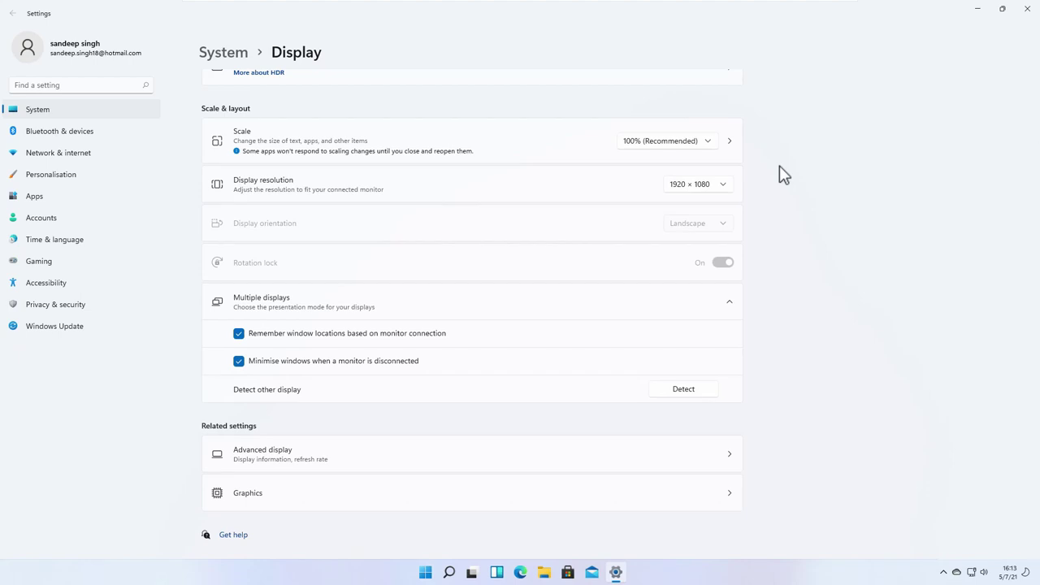
{"action": "scroll", "coordinate": [542, 219], "scroll_direction": "up", "scroll_amount": 2}
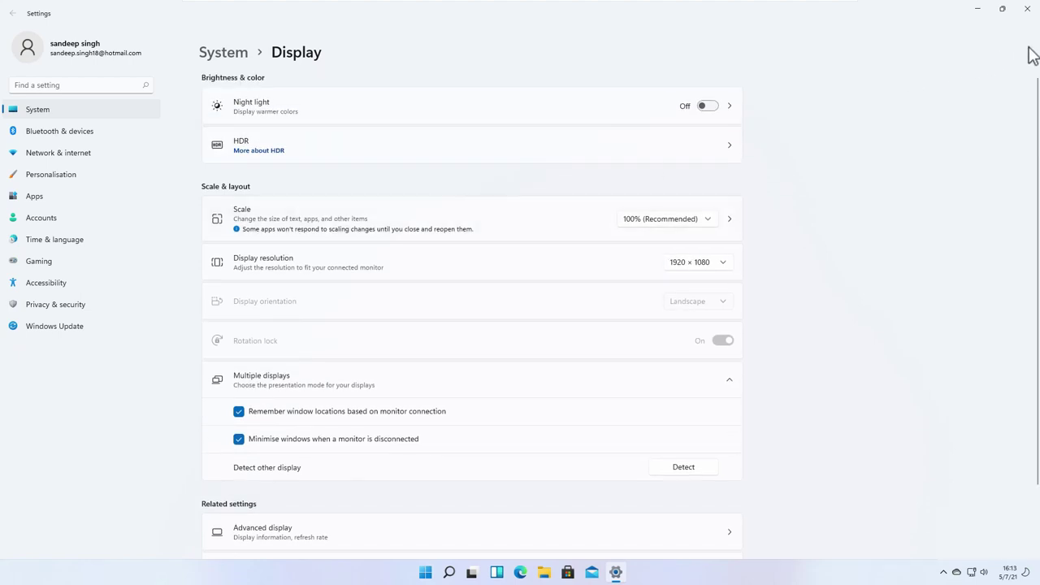
Close Settings and reopen it from the Settings tile in the Windows 11 Start menu
{"action": "left_click", "coordinate": [1027, 8]}
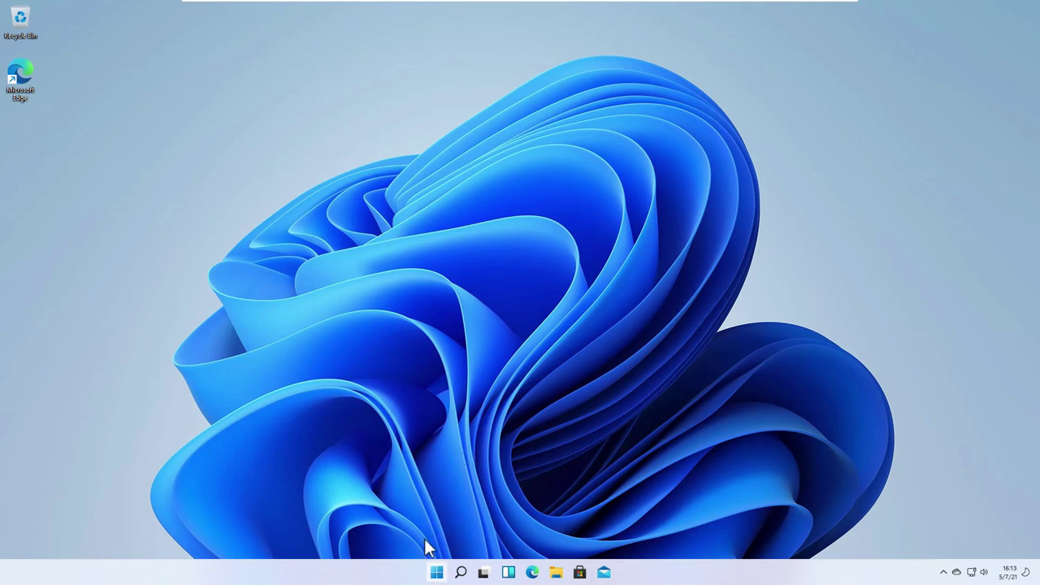
{"action": "left_click", "coordinate": [437, 572]}
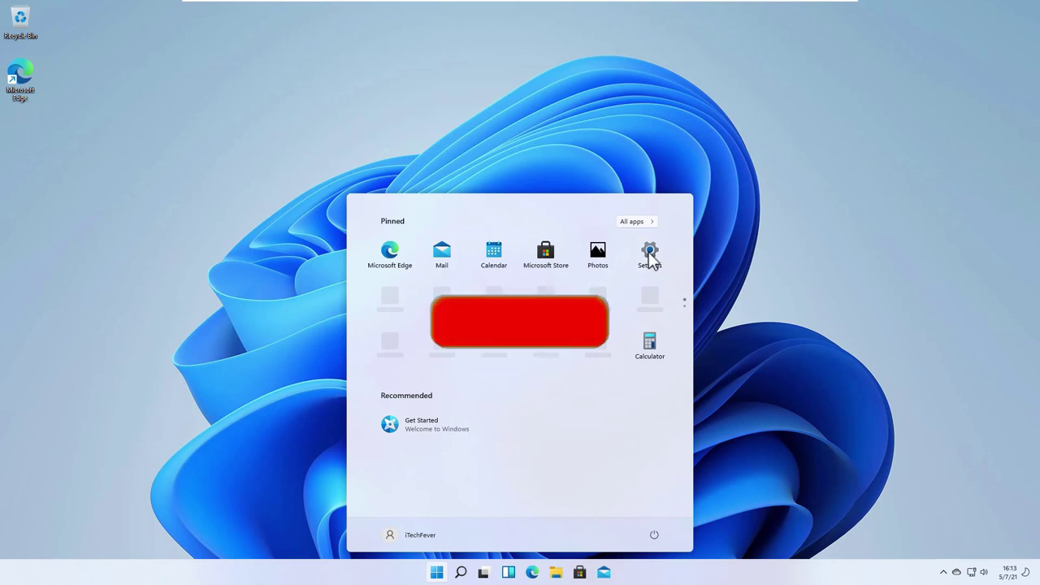
{"action": "left_click", "coordinate": [649, 256]}
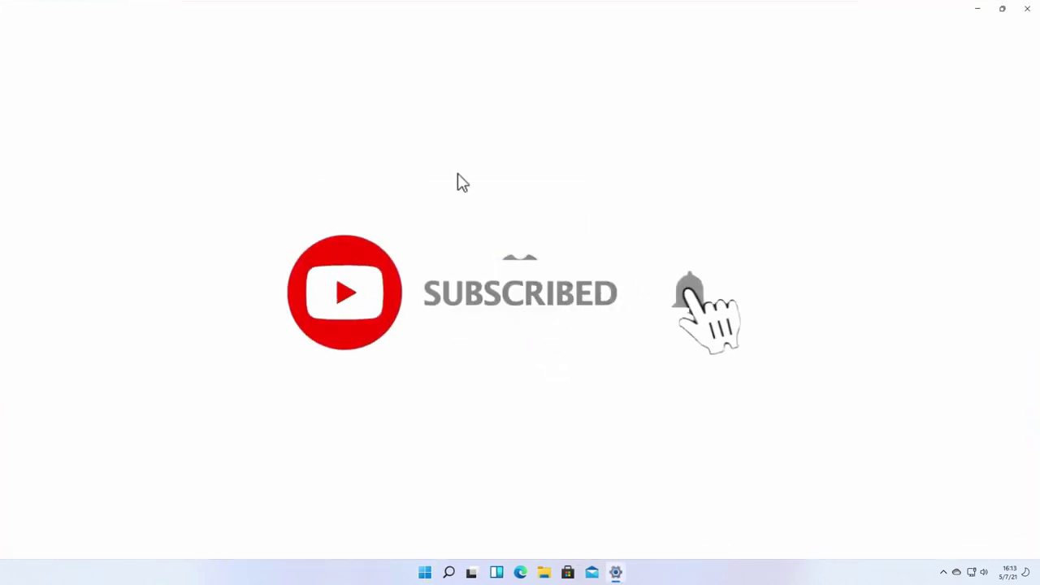